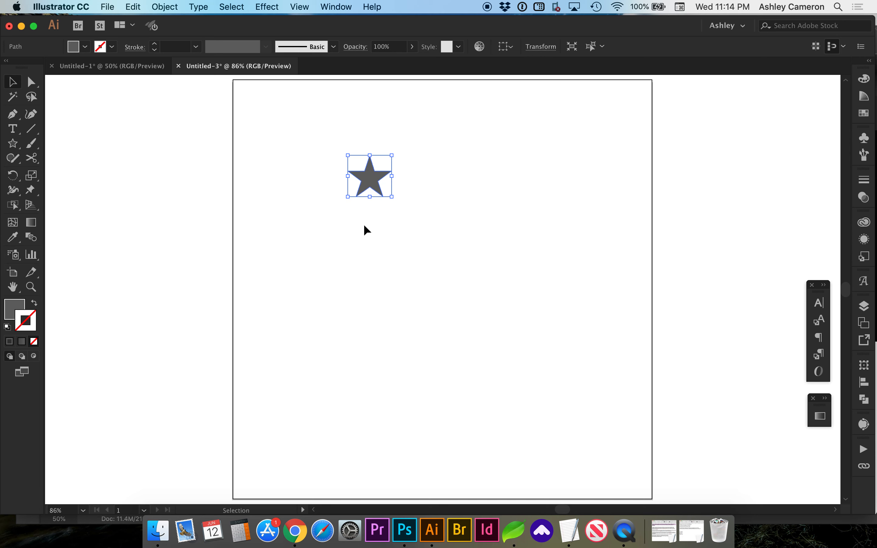
- Draw a small 24 px circle with the Ellipse tool directly below the star
drag(13, 143, 57, 173)
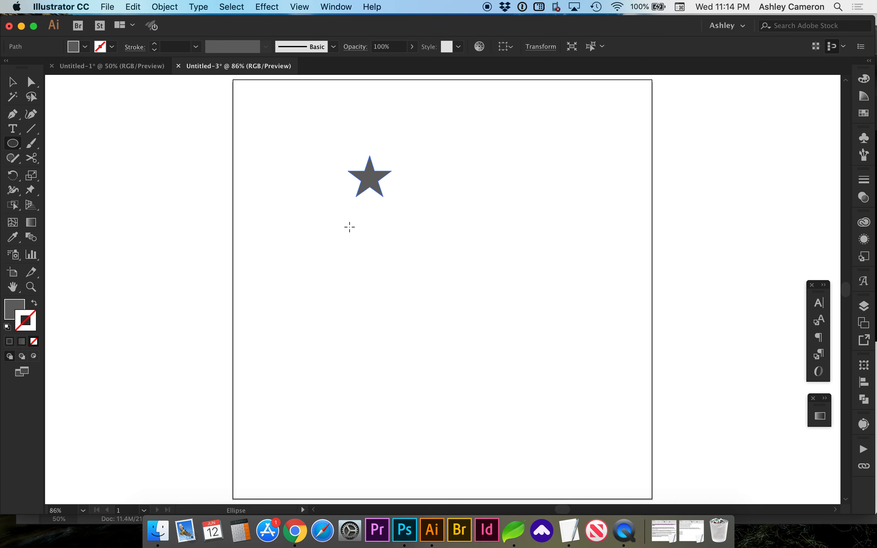
click(368, 235)
drag(369, 234, 375, 240)
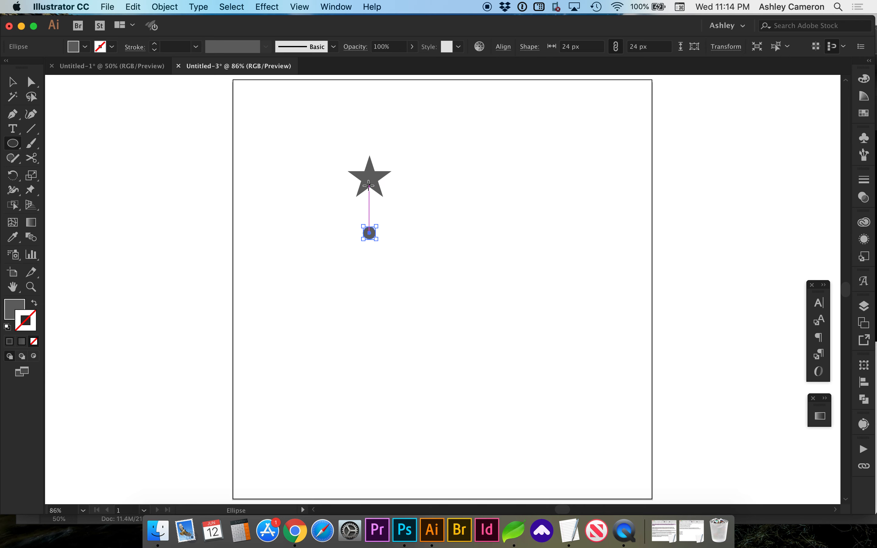
- Select the star and circle, align them on their horizontal centers, and group them
key(v)
click(299, 7)
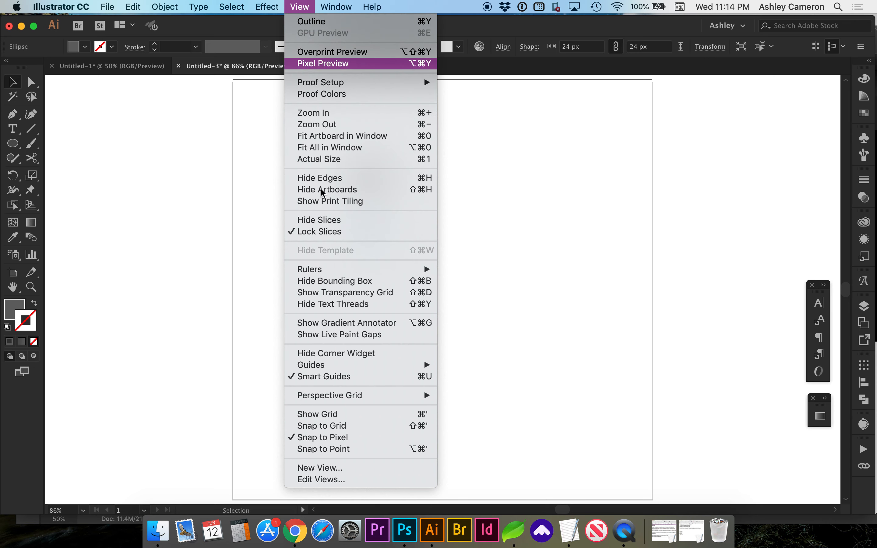
click(222, 345)
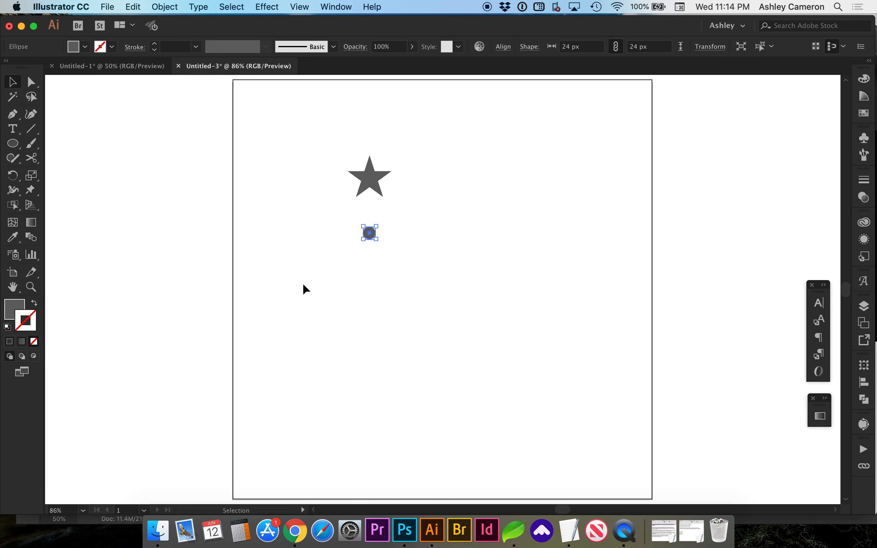
drag(332, 142, 414, 265)
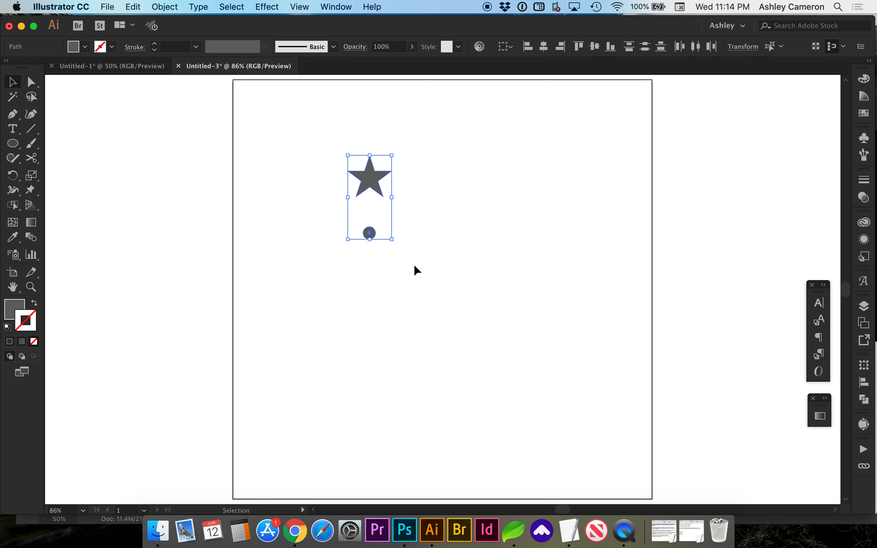
click(545, 52)
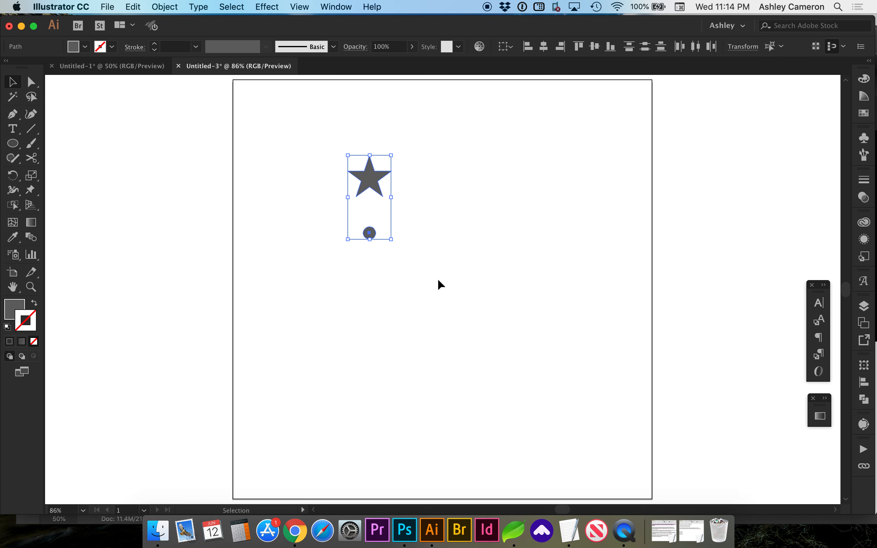
key(super+g)
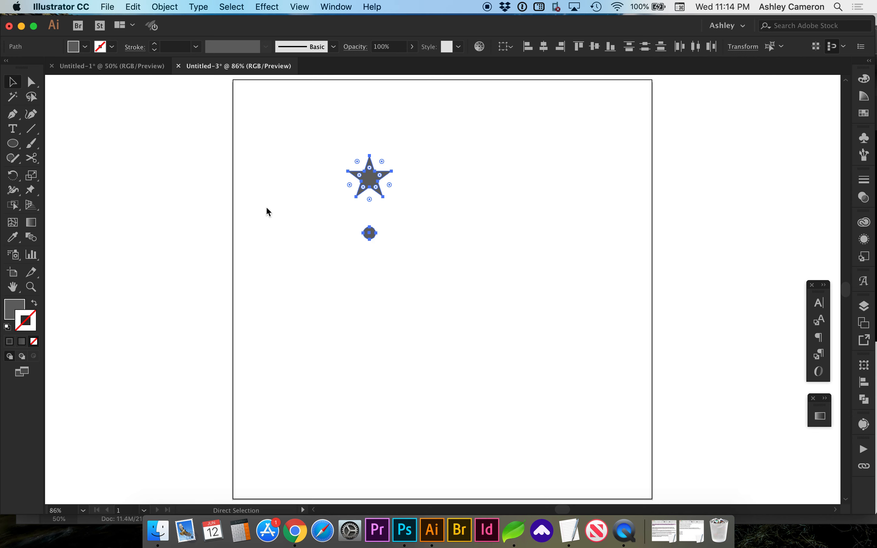
- Apply a Transform effect to the group with preview, the bottom-center reference point, and 10 copies
click(267, 6)
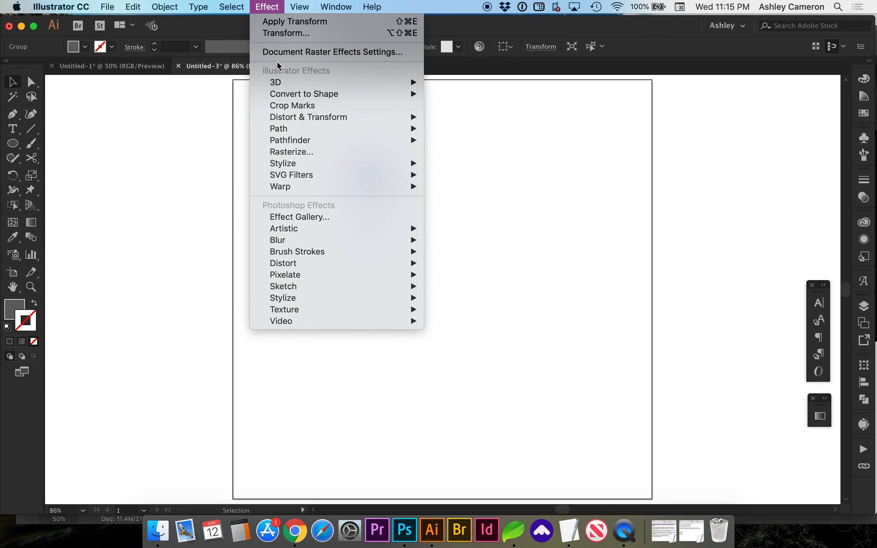
mouse_move(281, 120)
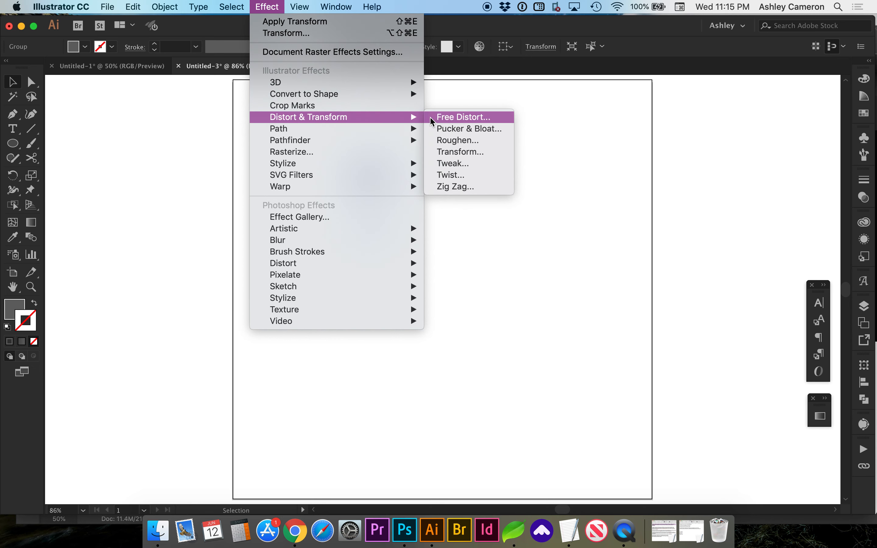
click(448, 153)
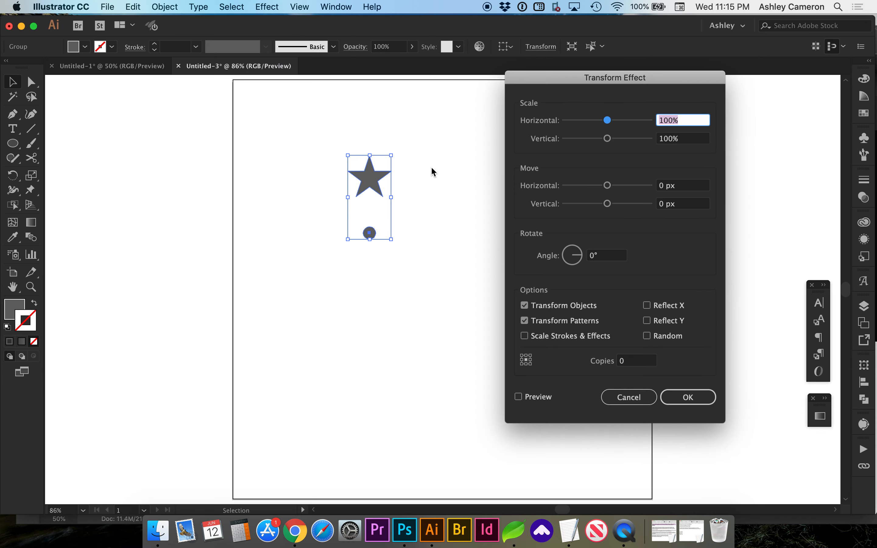
click(536, 396)
click(533, 393)
click(527, 394)
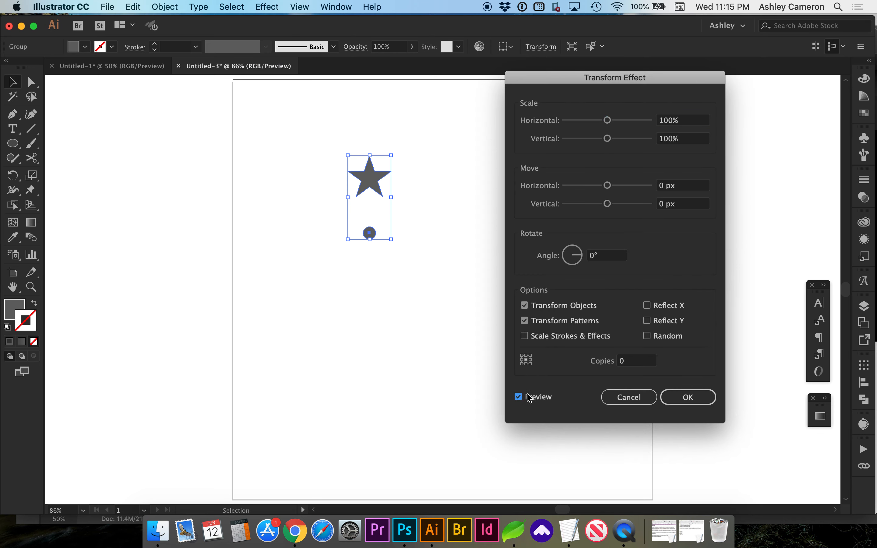
click(527, 365)
click(622, 362)
text(1)
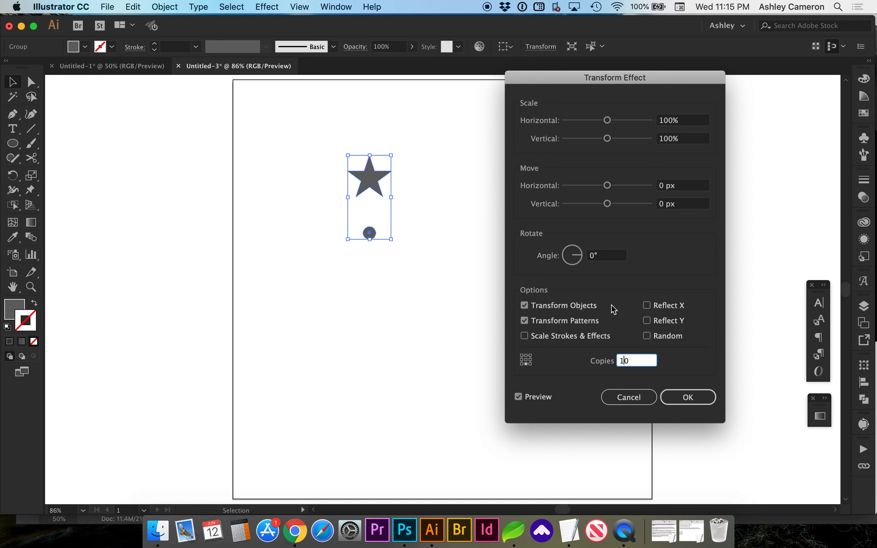
- Set the Transform effect's rotation angle to 36° and confirm
click(605, 259)
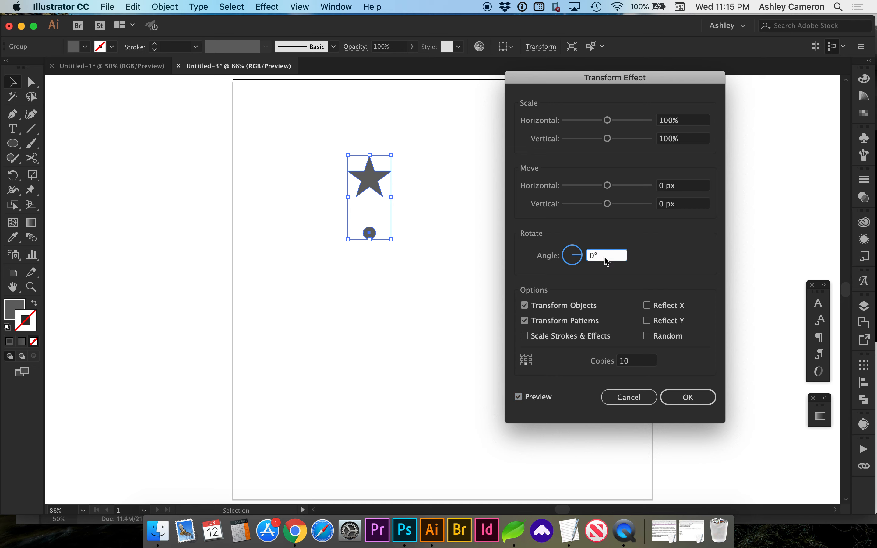
click(589, 254)
text(36)
key(Tab)
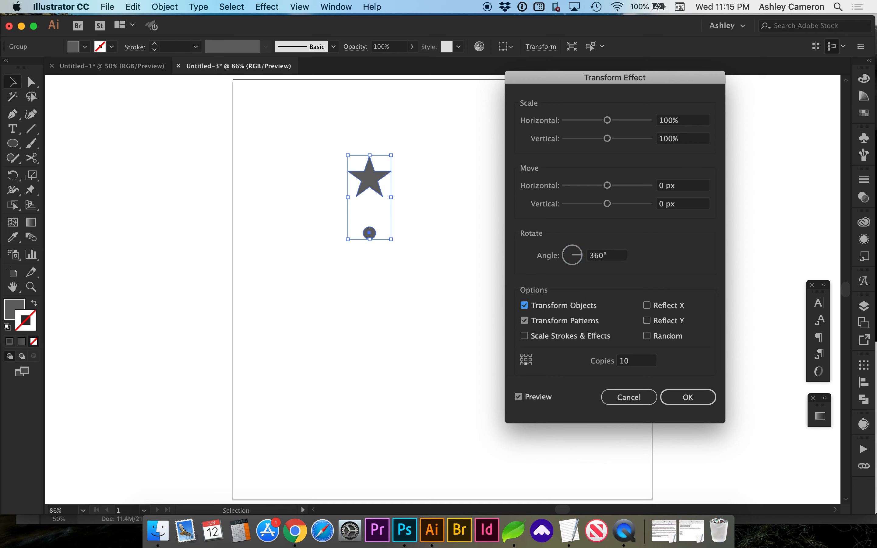
click(605, 257)
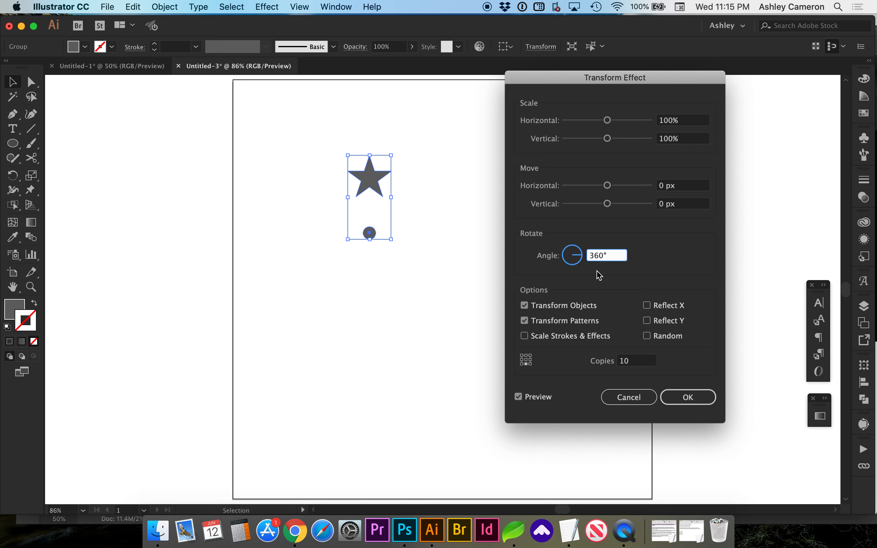
key(BackSpace)
key(Tab)
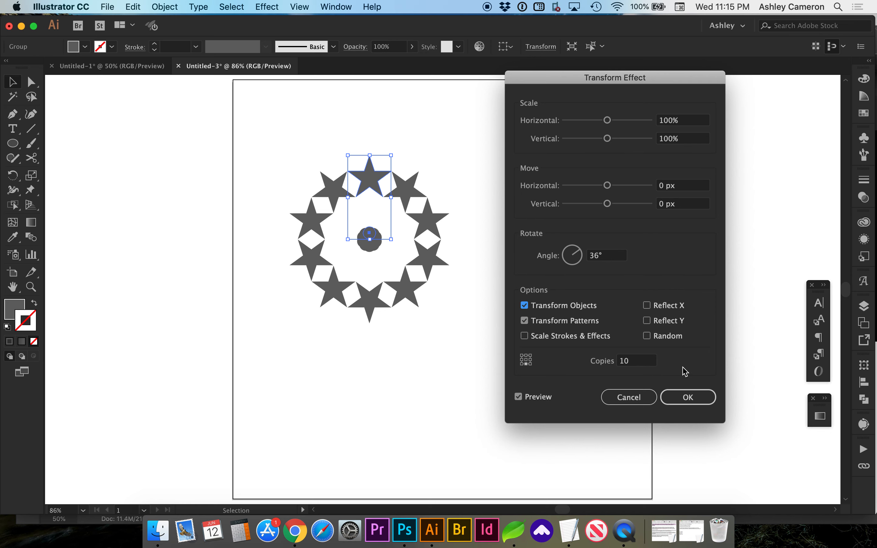
click(691, 400)
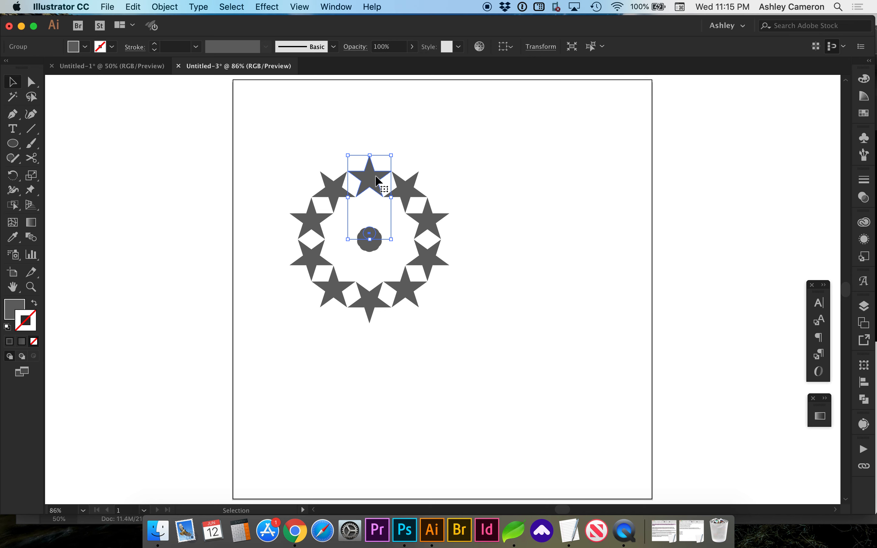
- Inside the group, scale the original star down to a smaller size
double_click(375, 180)
click(374, 179)
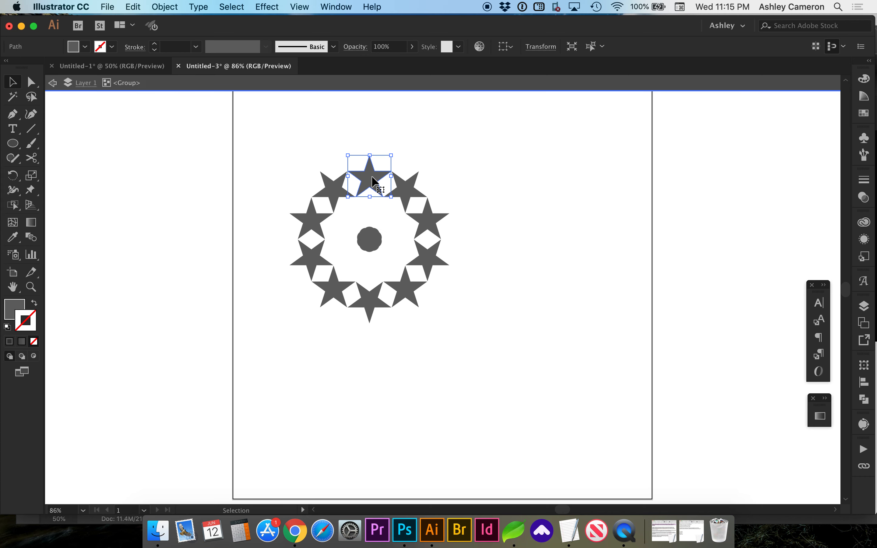
drag(393, 156, 379, 168)
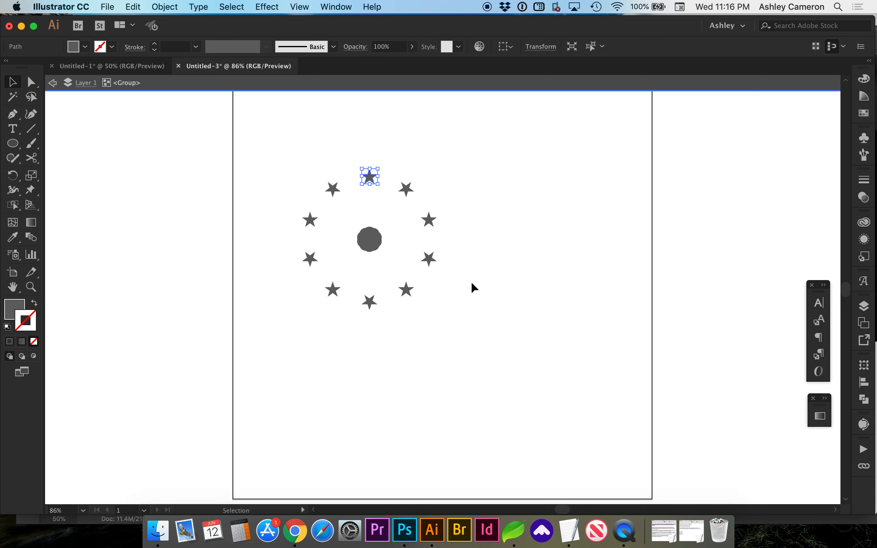
click(469, 298)
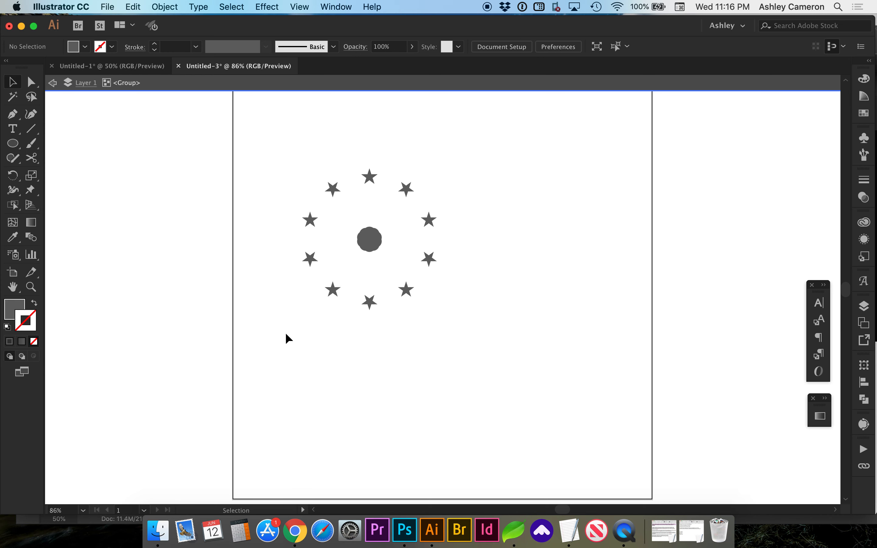
- Leave the group and reopen its Transform effect from the Appearance panel
click(364, 178)
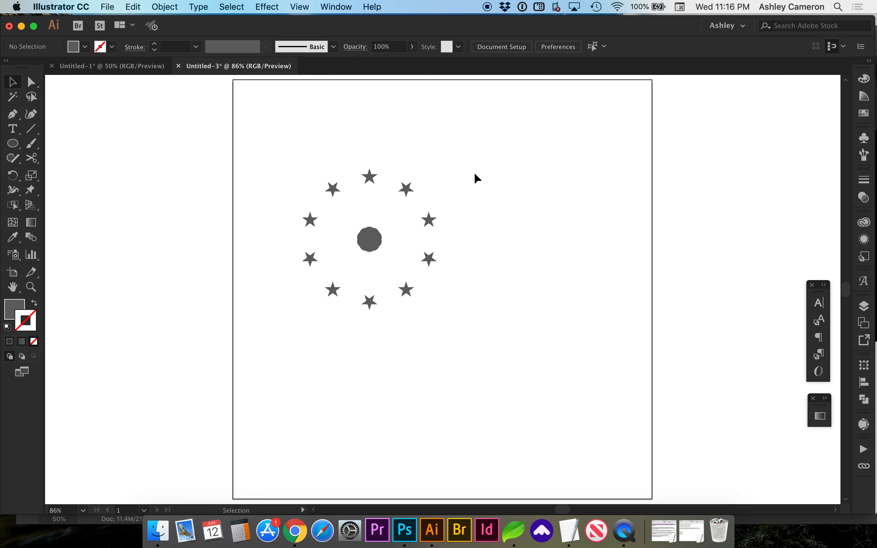
double_click(474, 178)
click(369, 177)
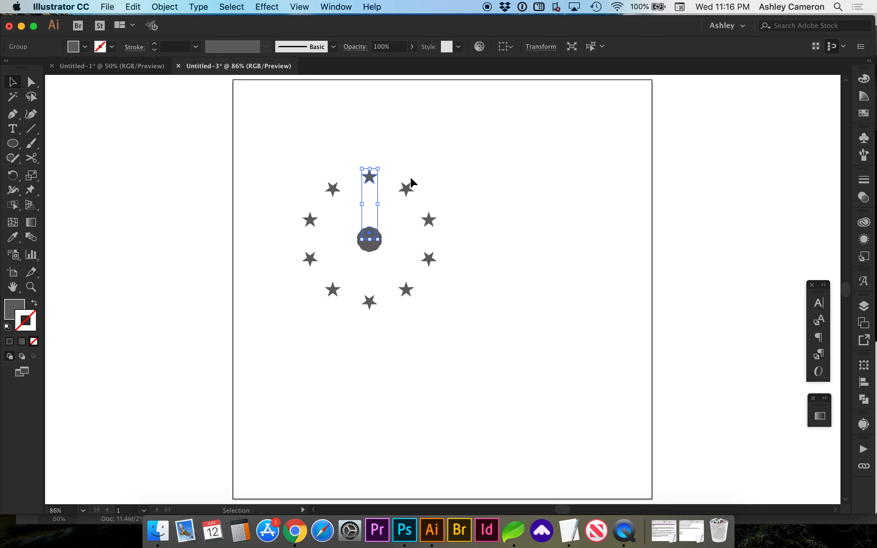
click(865, 239)
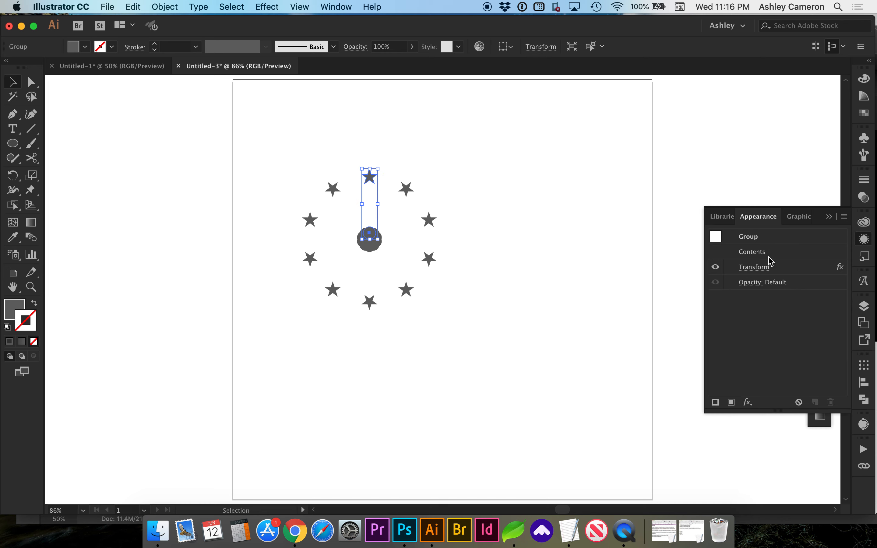
click(757, 267)
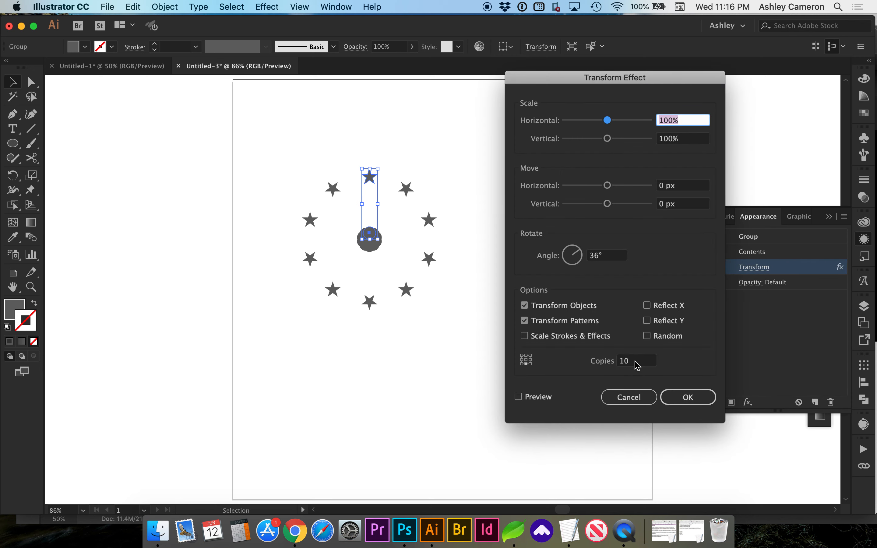
- Change the Transform effect to 20 copies with a rotation angle of 360/20 and confirm
drag(633, 362, 625, 362)
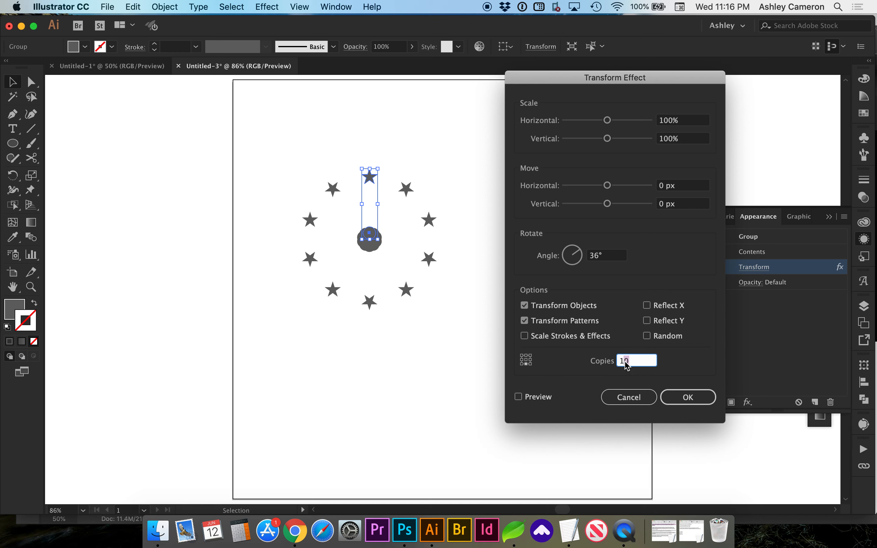
key(super+a)
text(20)
double_click(626, 363)
click(602, 257)
text(0)
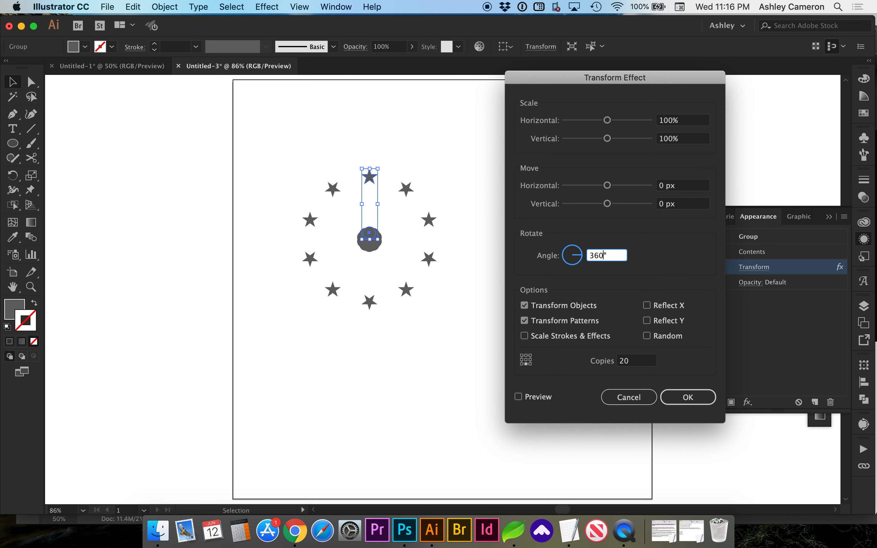
text(/20)
key(Return)
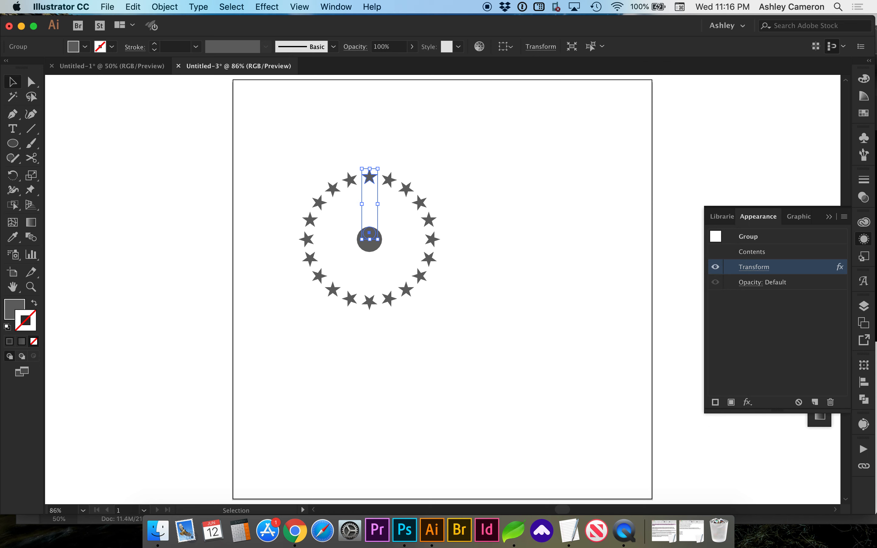
click(474, 205)
double_click(375, 237)
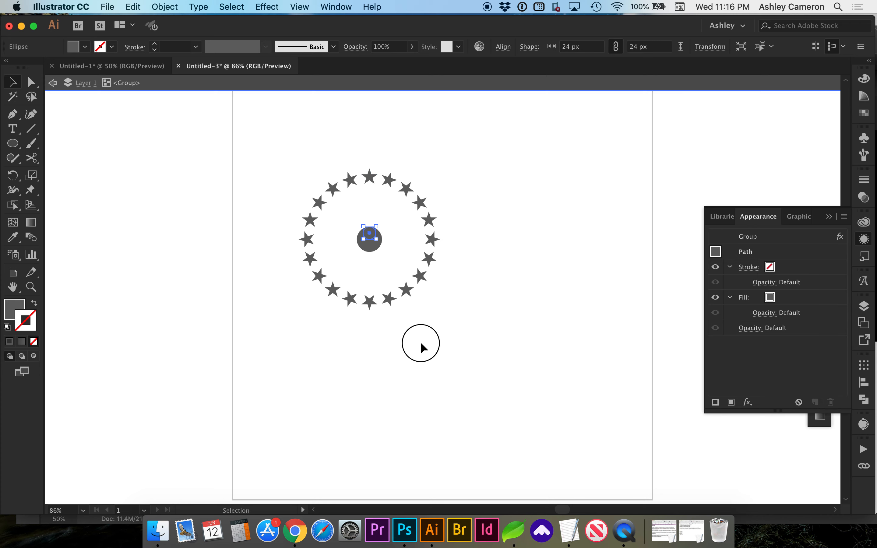
double_click(421, 343)
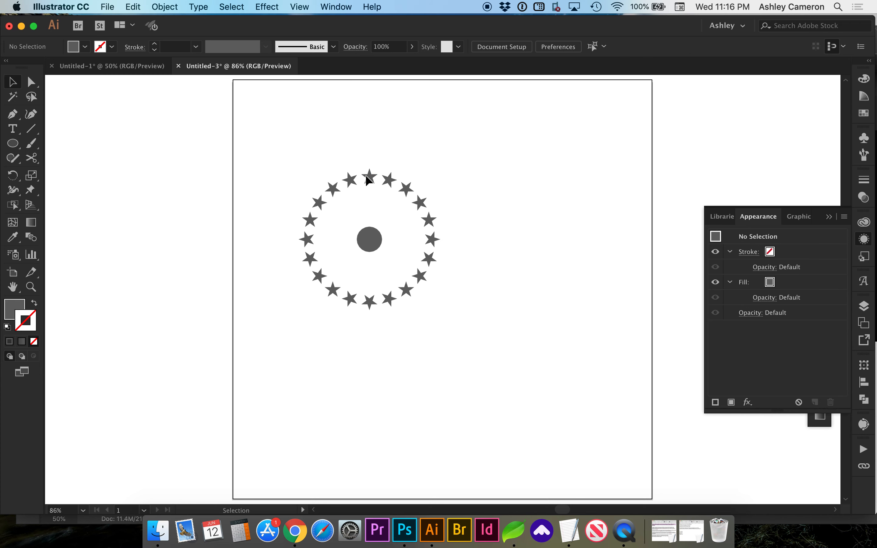
- Select the star ring group and expand its appearance
click(347, 183)
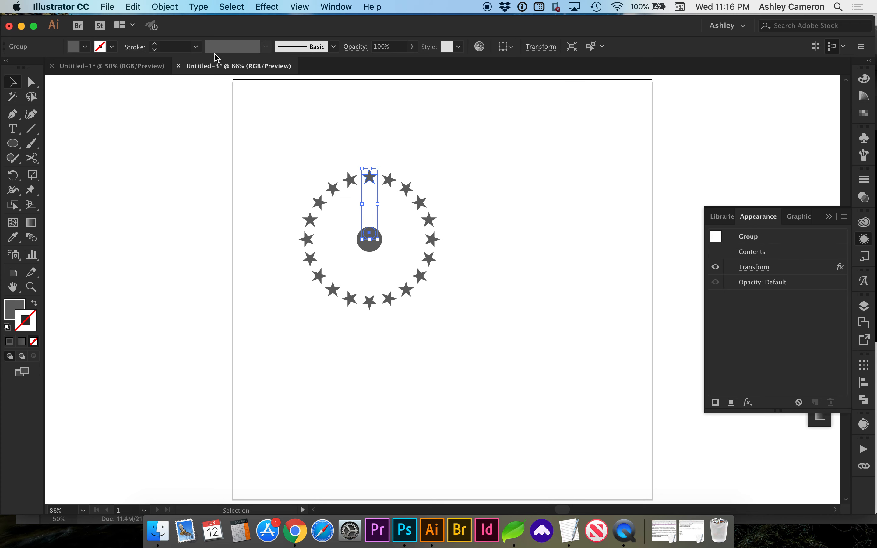
click(174, 11)
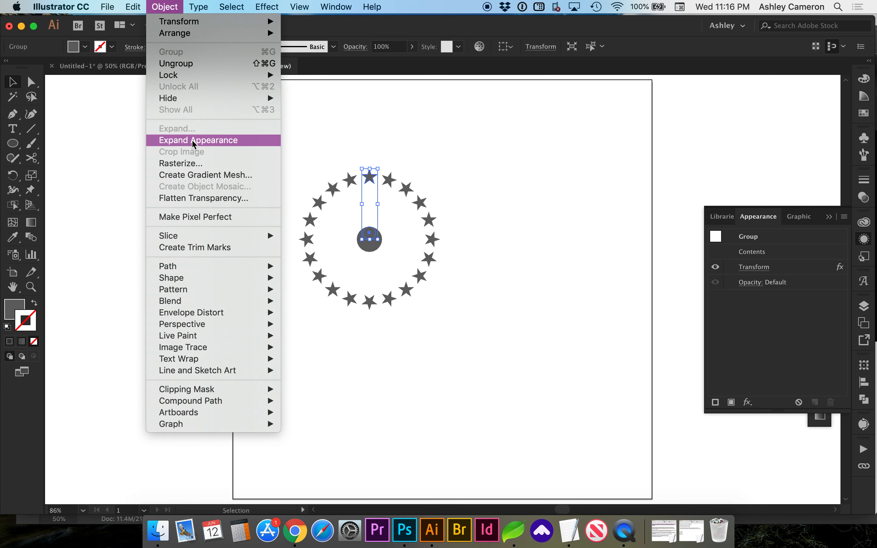
click(194, 145)
click(265, 187)
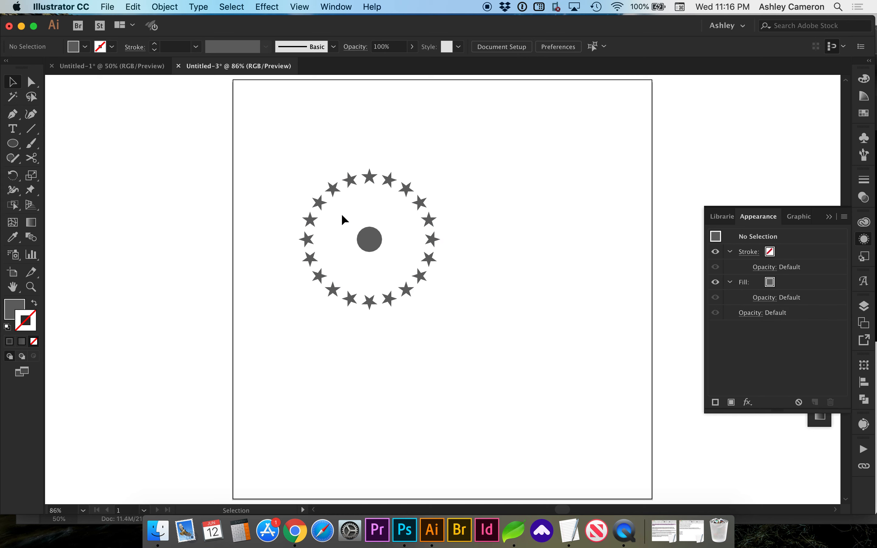
- Select the center circle with the Direct Selection tool and delete it
key(a)
drag(342, 214, 394, 267)
key(Delete)
key(v)
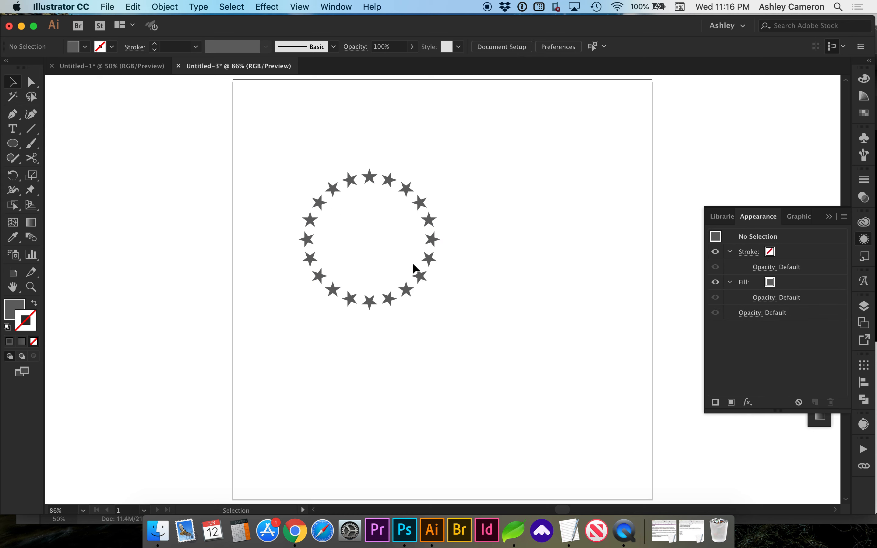
- Paste a copy of the single star and place it to the right of the star ring
click(431, 241)
click(471, 298)
scroll(435, 342, right, 3)
scroll(435, 342, right, 3)
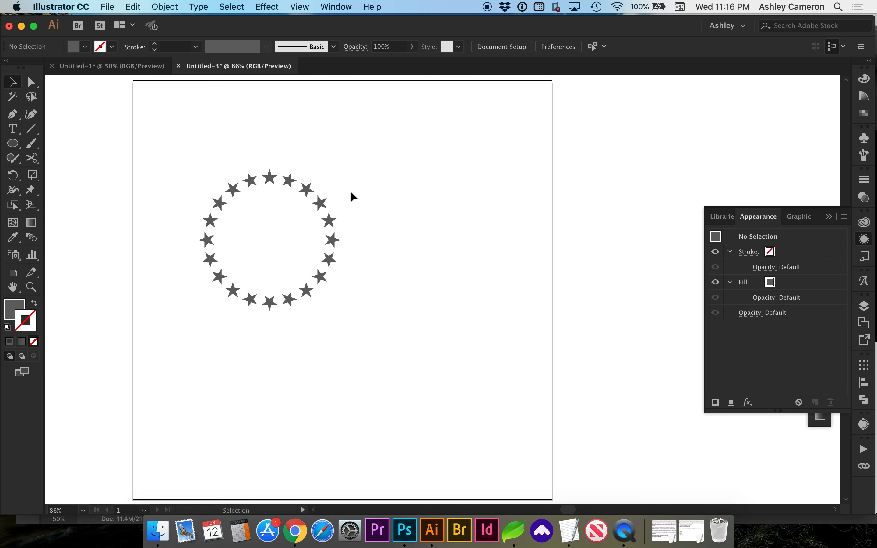
click(272, 177)
double_click(273, 177)
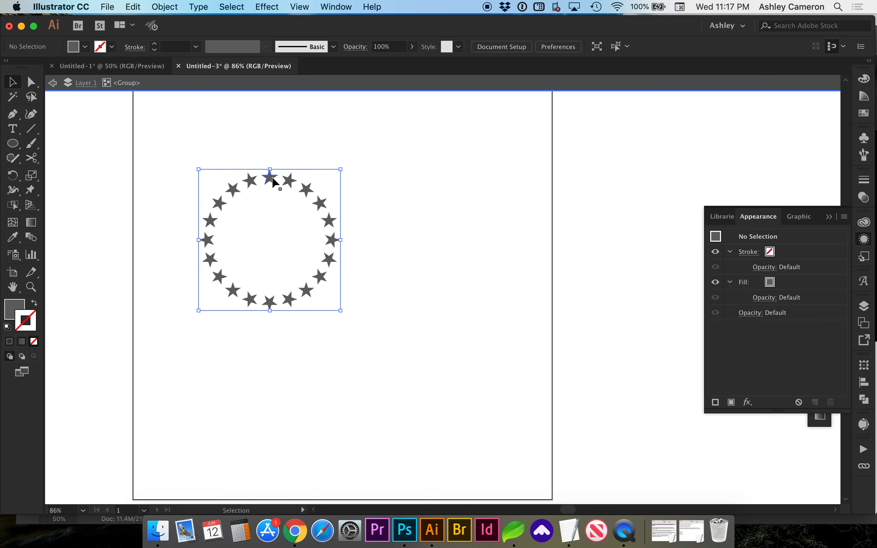
double_click(385, 178)
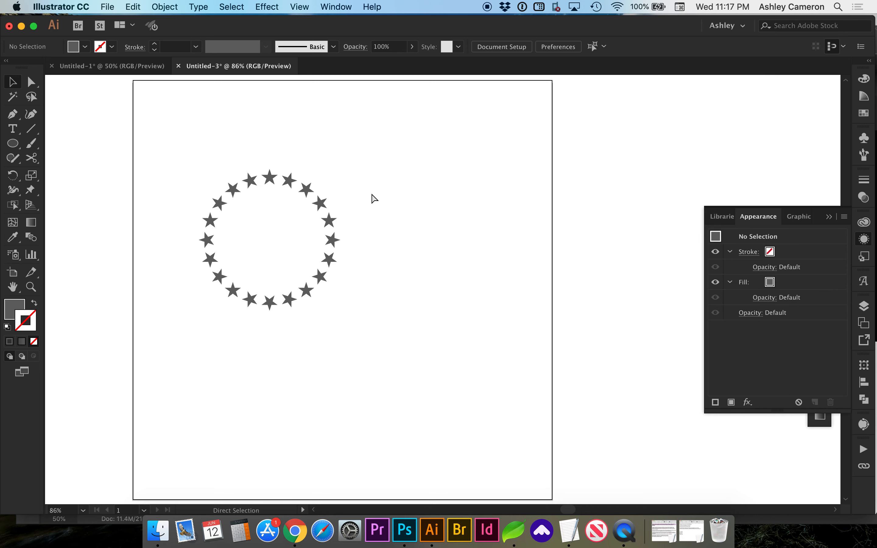
key(super+v)
drag(445, 292, 438, 234)
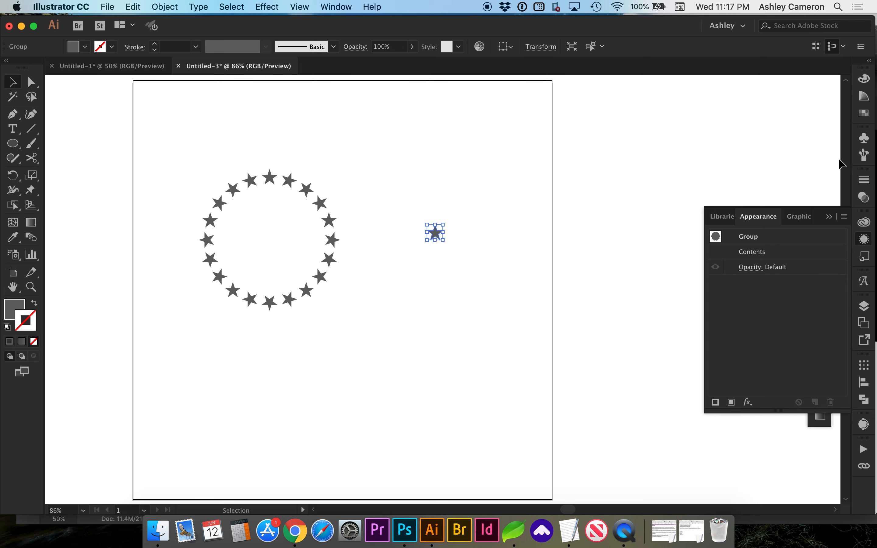
- Create a new Scatter Brush from the pasted star in the Brushes panel with default options
click(864, 156)
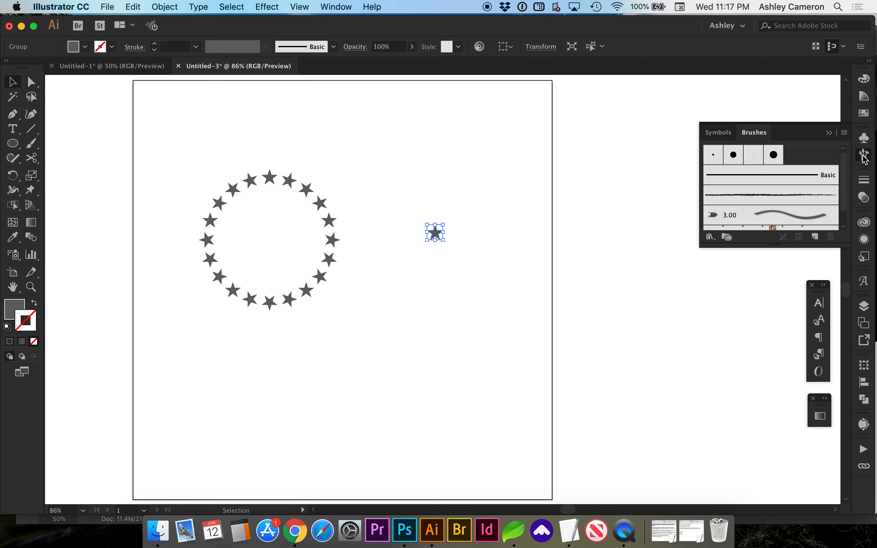
mouse_move(436, 232)
mouse_down()
mouse_move(635, 198)
mouse_move(786, 162)
mouse_move(793, 150)
mouse_up()
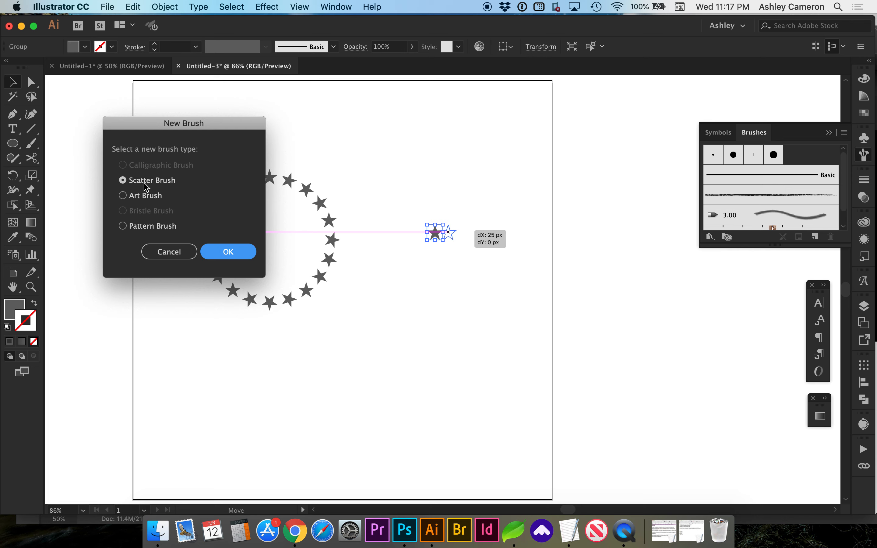
click(228, 252)
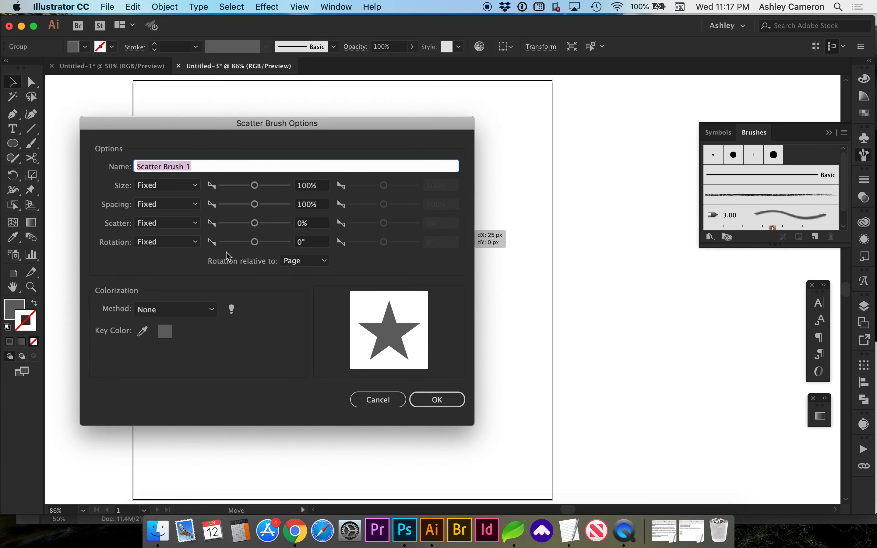
click(437, 400)
- Draw a circle about 207 px wide, swap its fill to a stroke, and apply the star scatter brush
scroll(450, 319, down, 3)
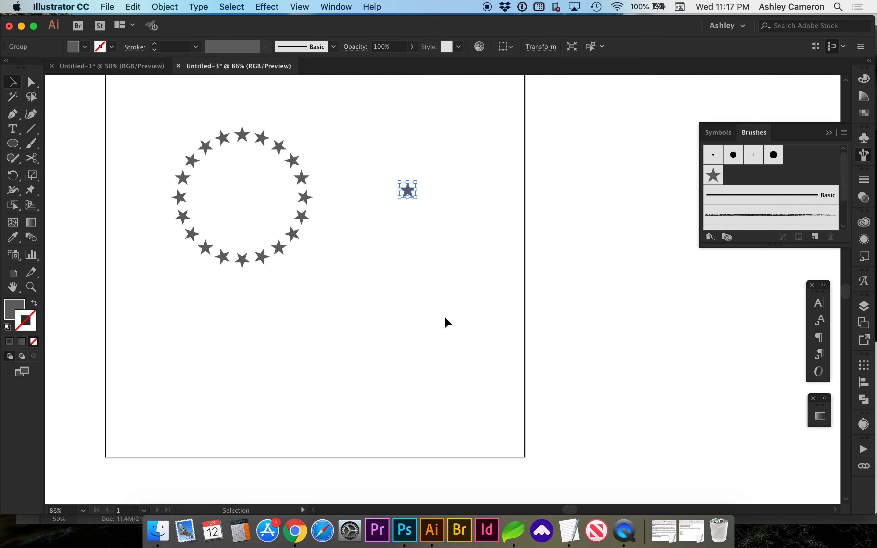
key(l)
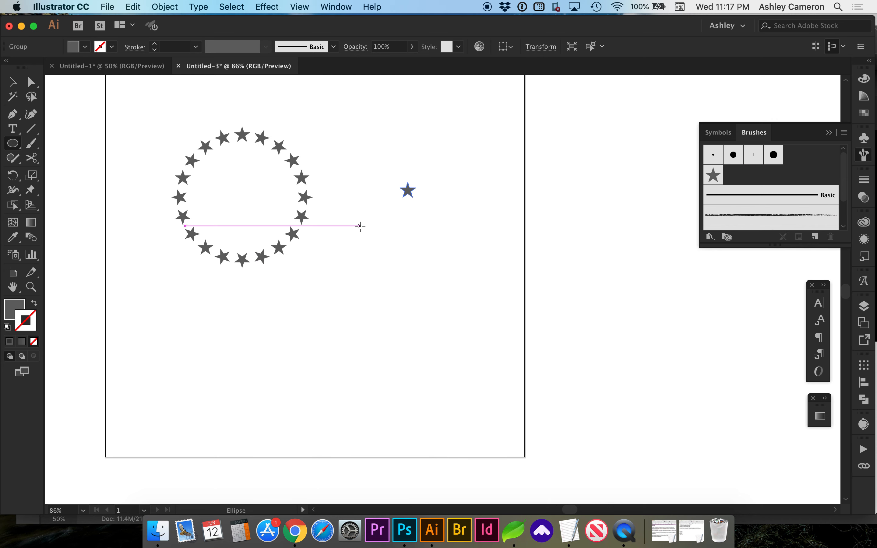
click(13, 149)
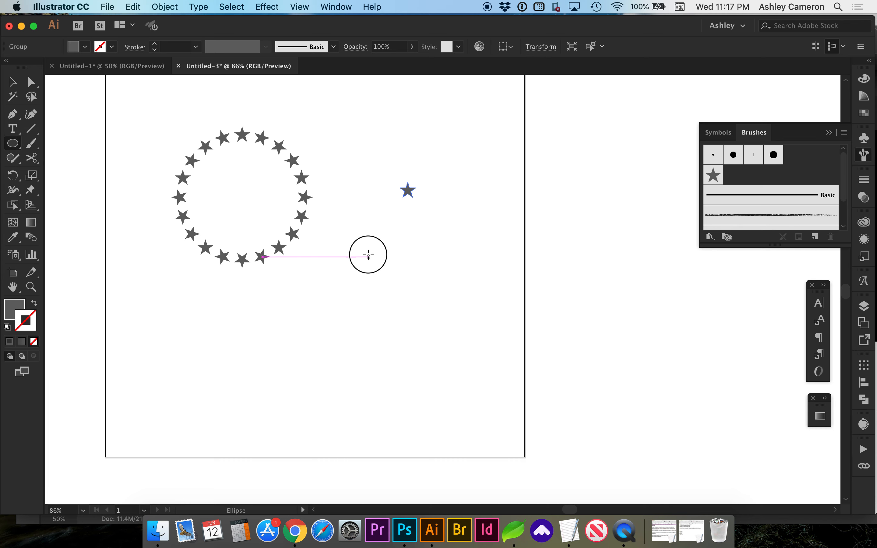
drag(368, 254, 473, 362)
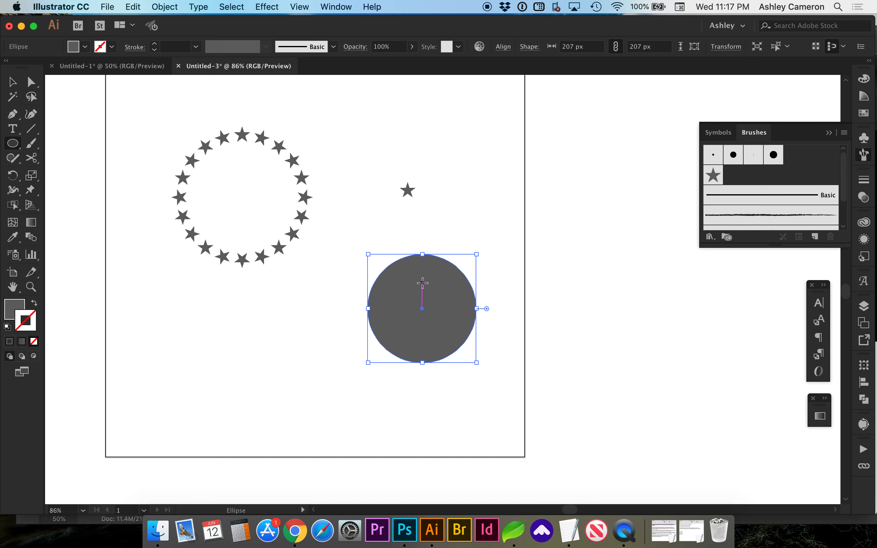
key(shift+x)
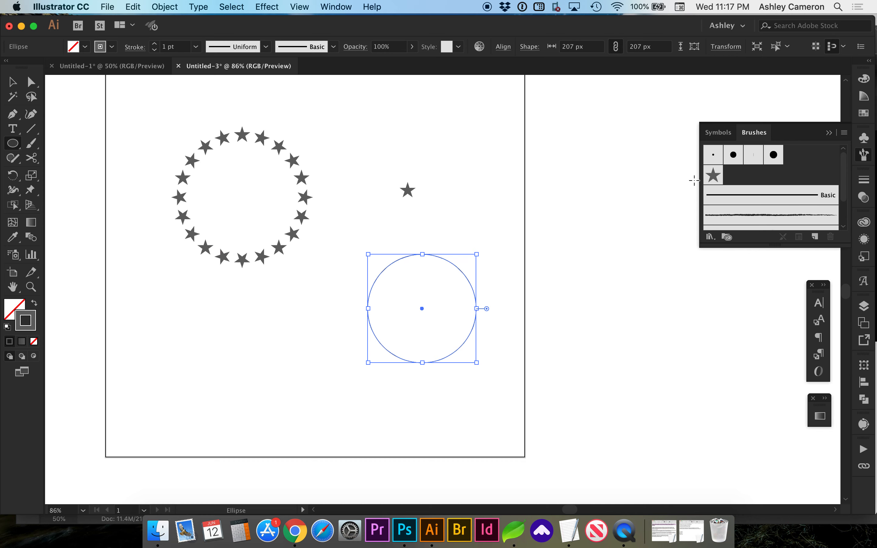
click(714, 176)
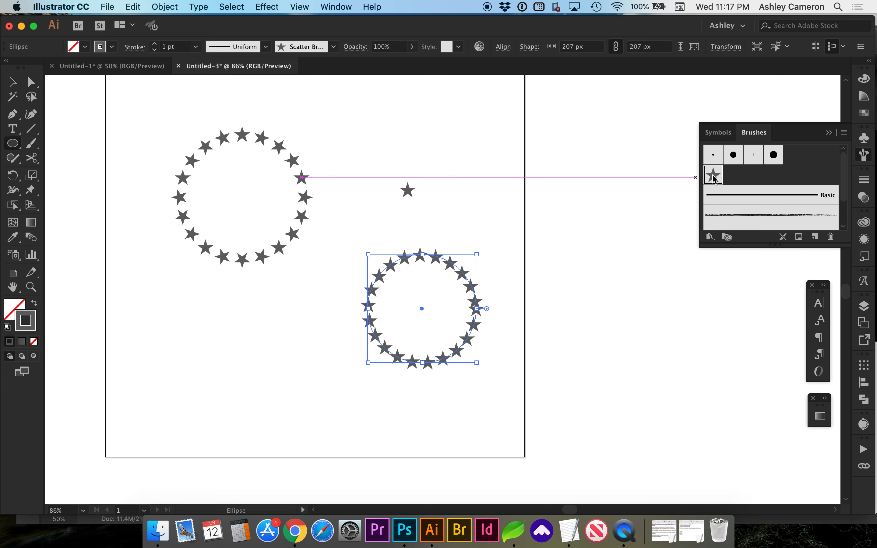
- Open the star scatter brush options and set rotation relative to Path
double_click(713, 175)
drag(377, 123, 276, 120)
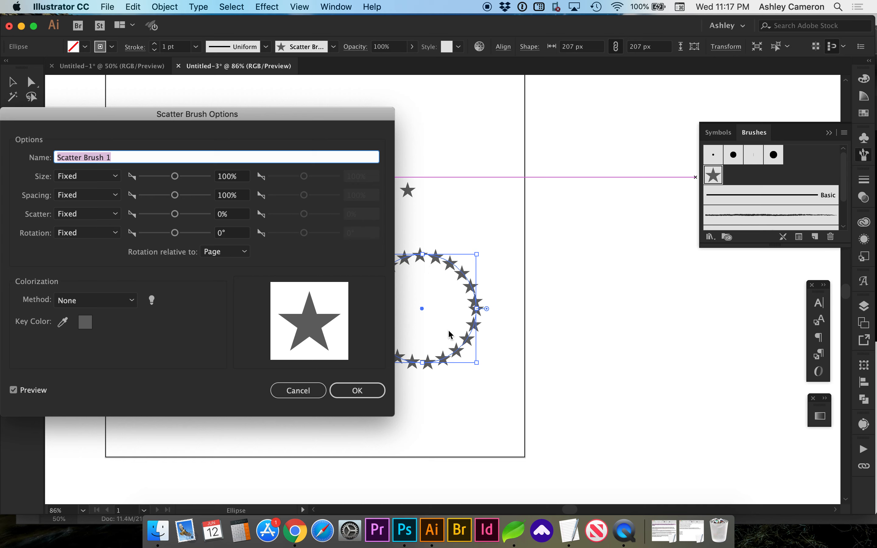
click(222, 252)
click(223, 278)
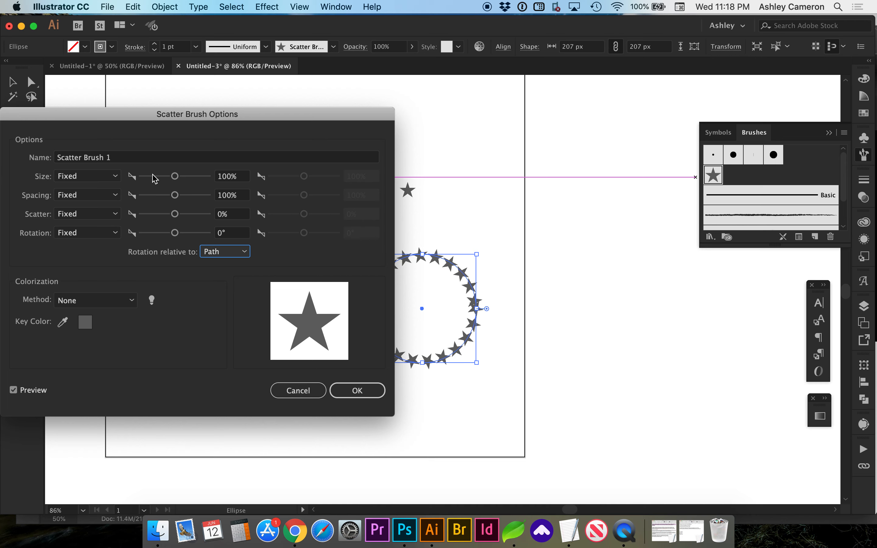
- Set the scatter brush size to 58% and spacing to 108%, then apply the changes to existing strokes
drag(177, 196, 163, 180)
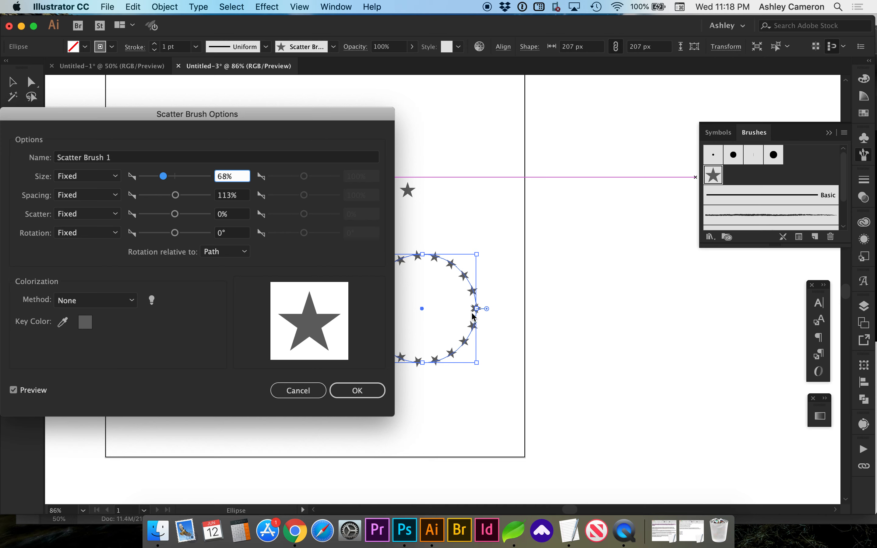
click(236, 199)
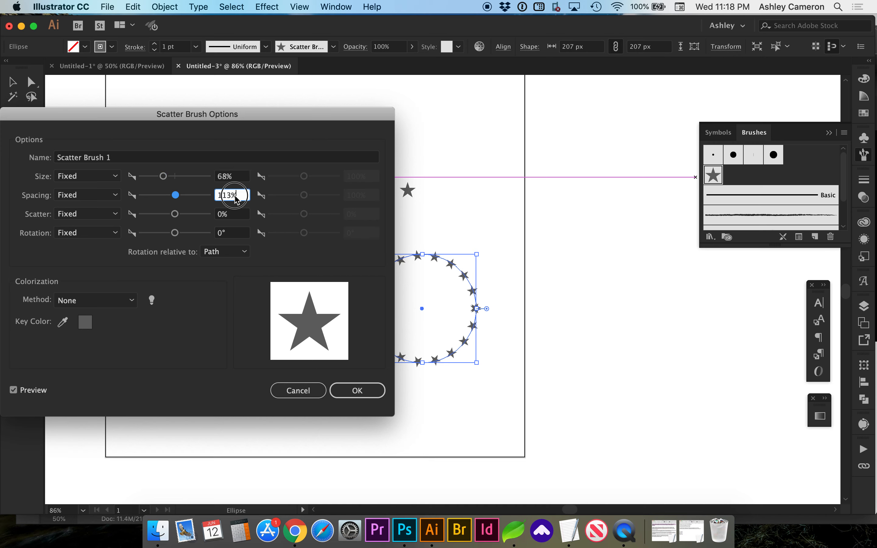
key(Up)
key(Down)
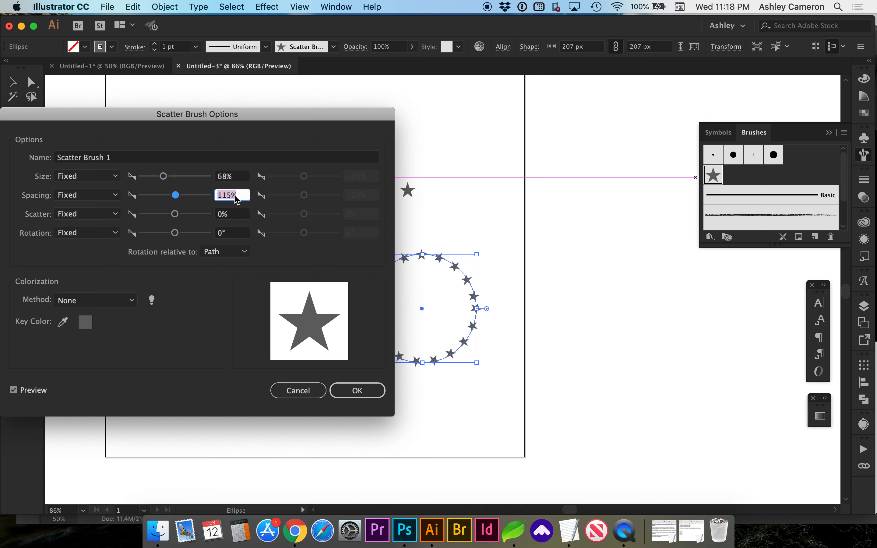
key(Up)
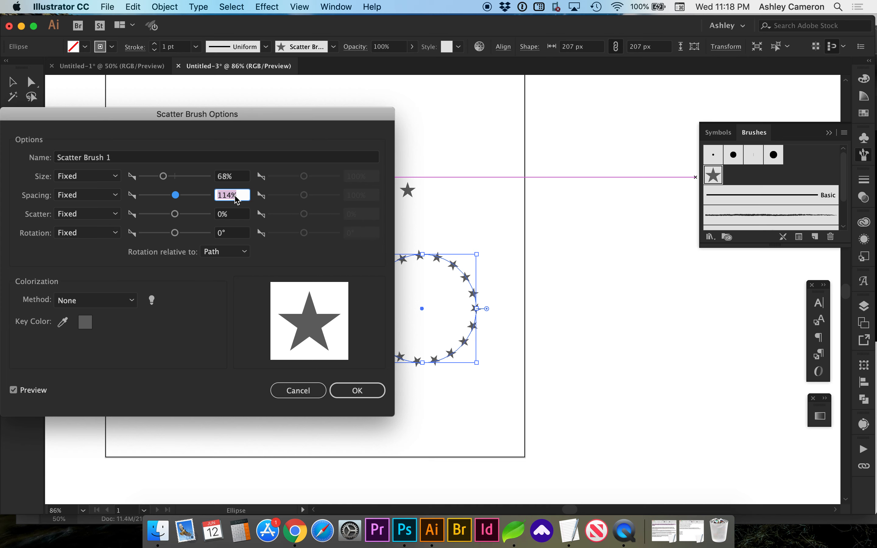
key(Down)
key(Down)
key(Down)
key(Down)
key(Down)
key(Down)
key(Down)
key(Down)
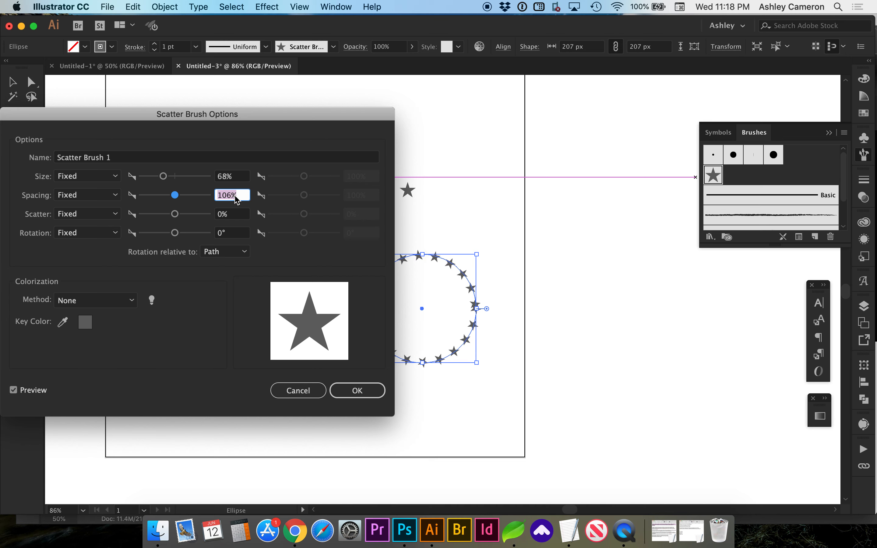
key(Up)
key(Up)
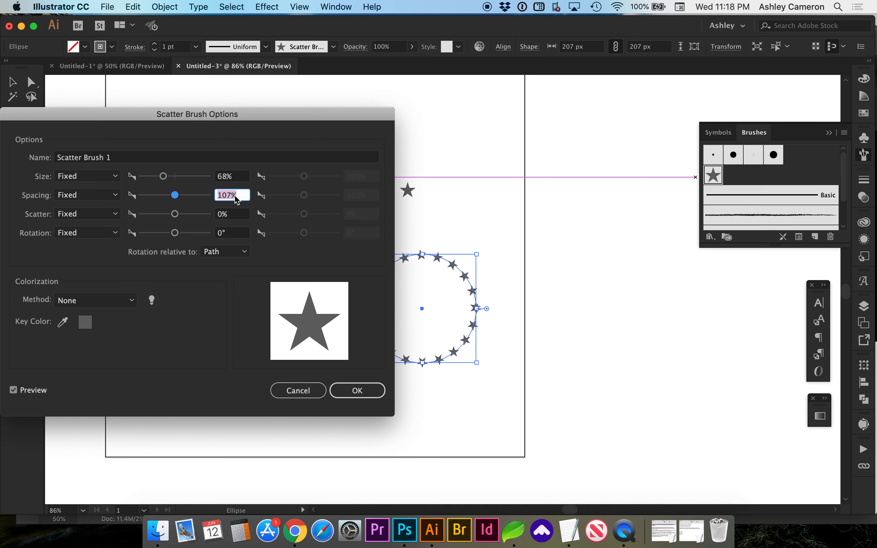
click(240, 177)
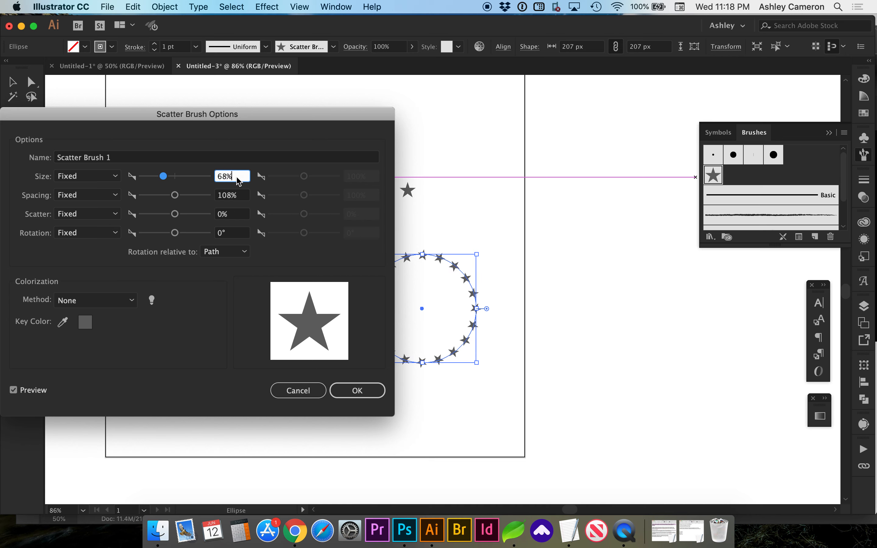
key(Down)
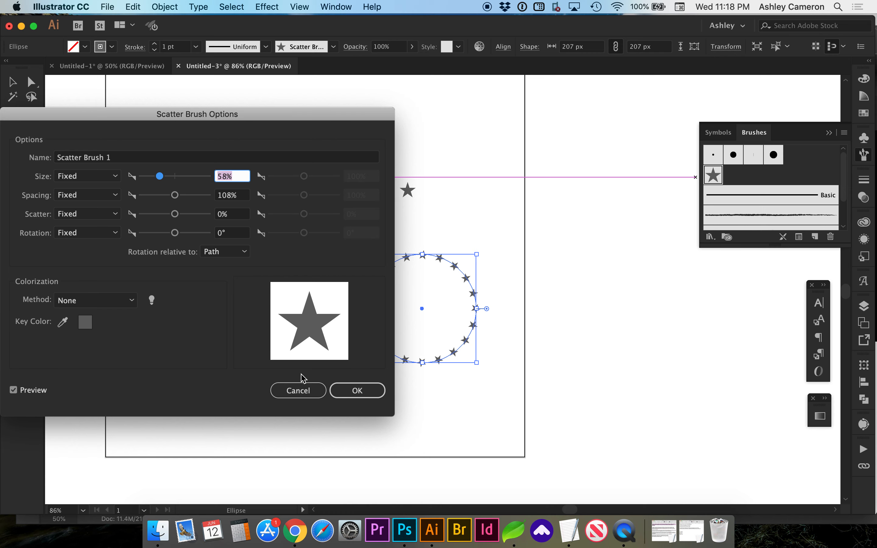
click(344, 391)
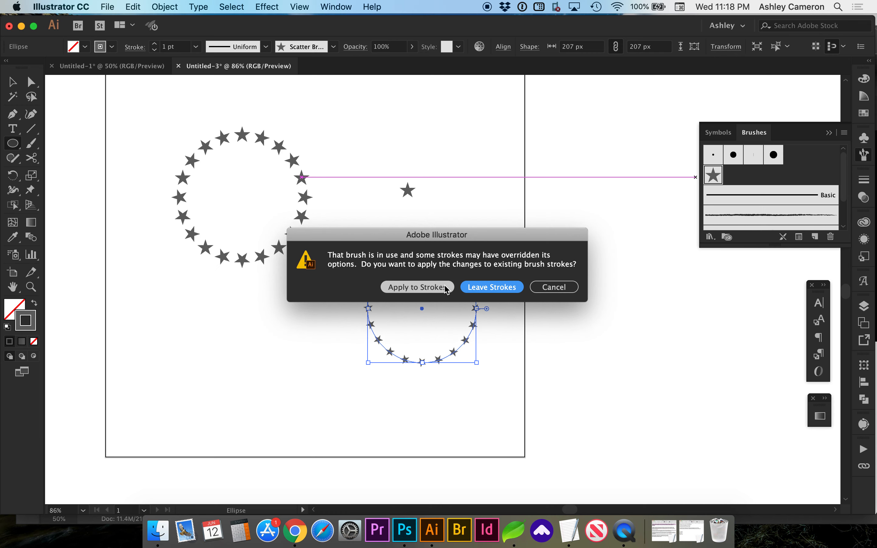
click(428, 288)
- Scale the brushed circle to about 306 px, reposition it, and increase its stroke weight to 3 pt
key(v)
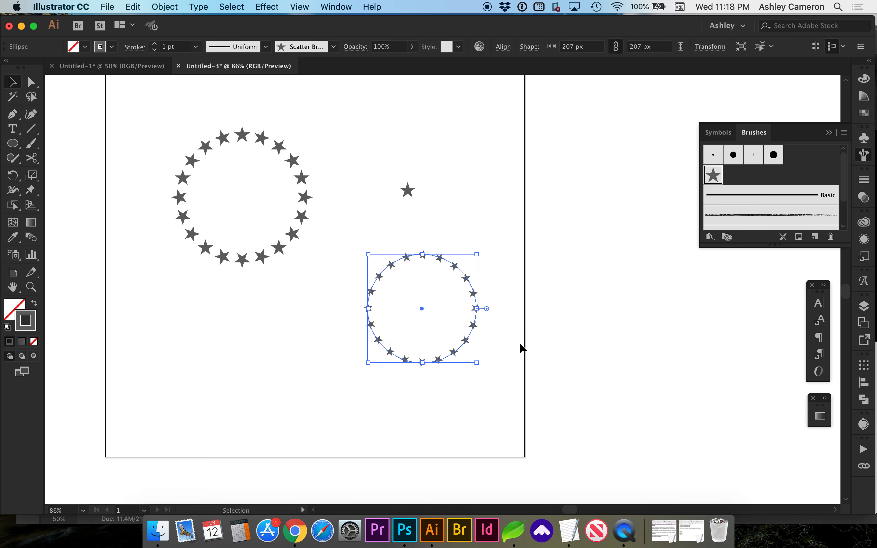
click(519, 343)
click(466, 344)
drag(478, 256, 503, 229)
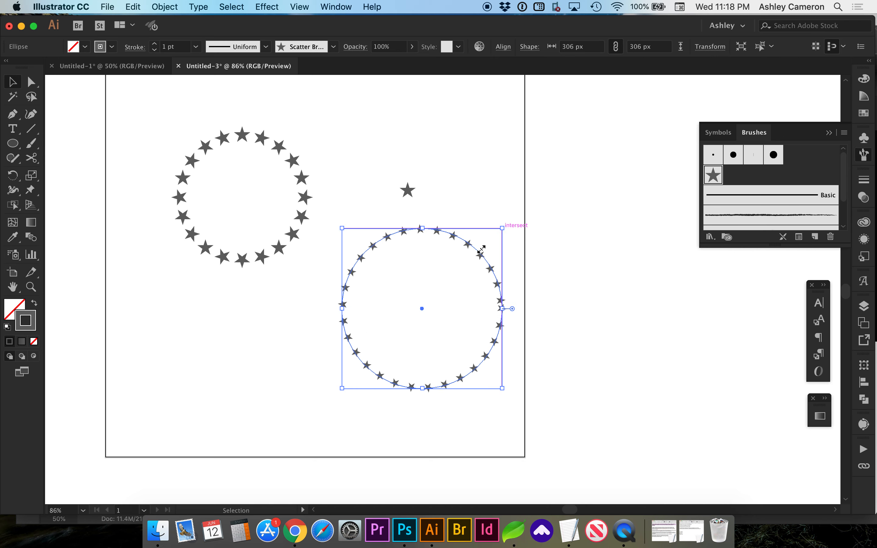
drag(456, 249, 430, 250)
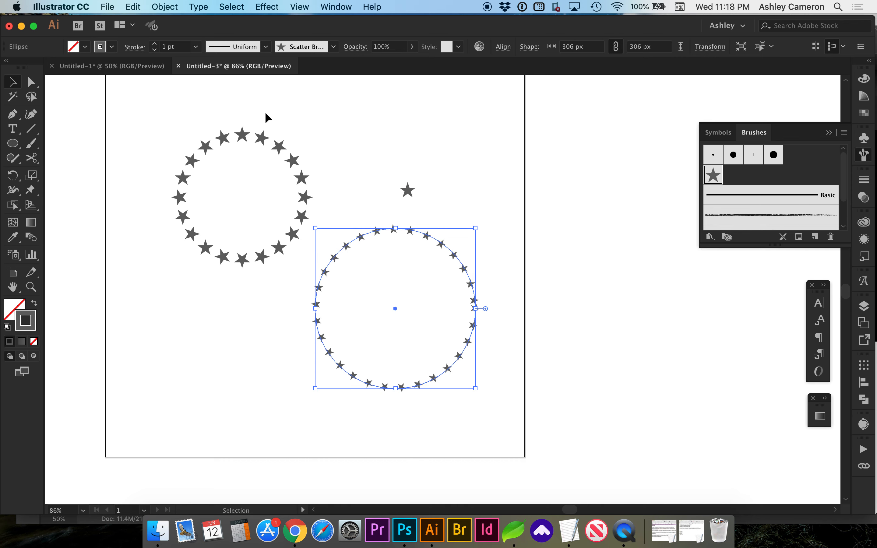
click(156, 45)
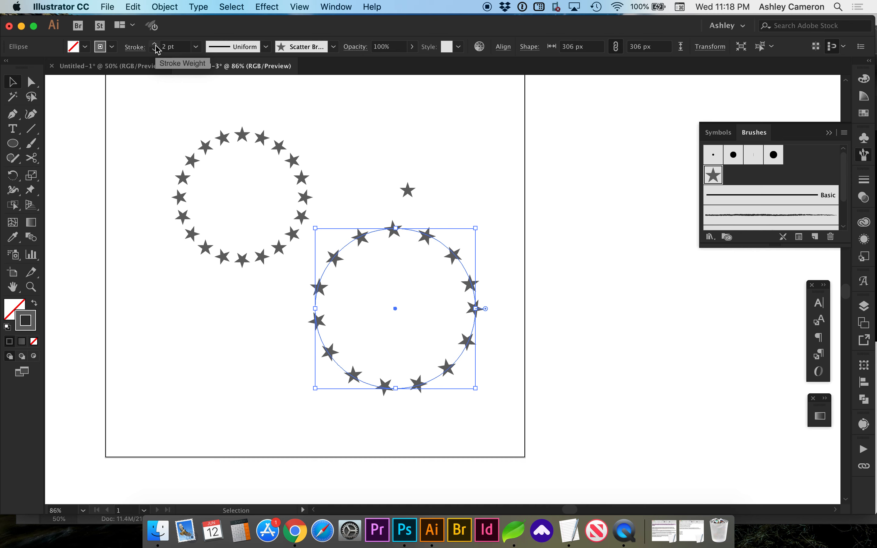
click(156, 46)
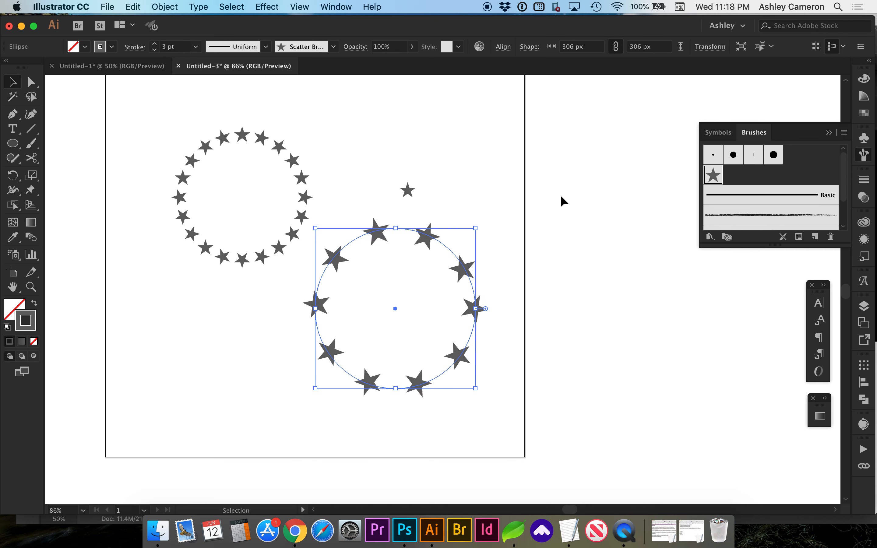